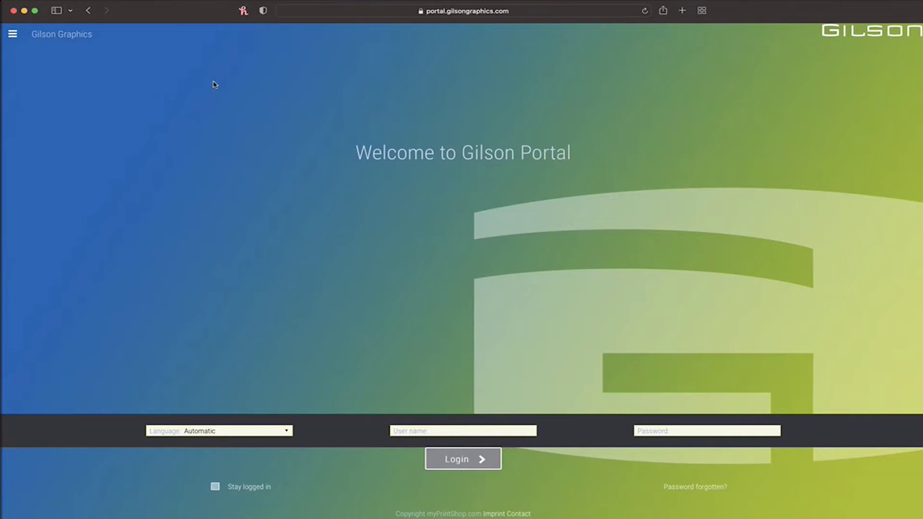
# - Sign in to Gilson Portal with the browser's saved login credentials
pyautogui.click(463, 431)
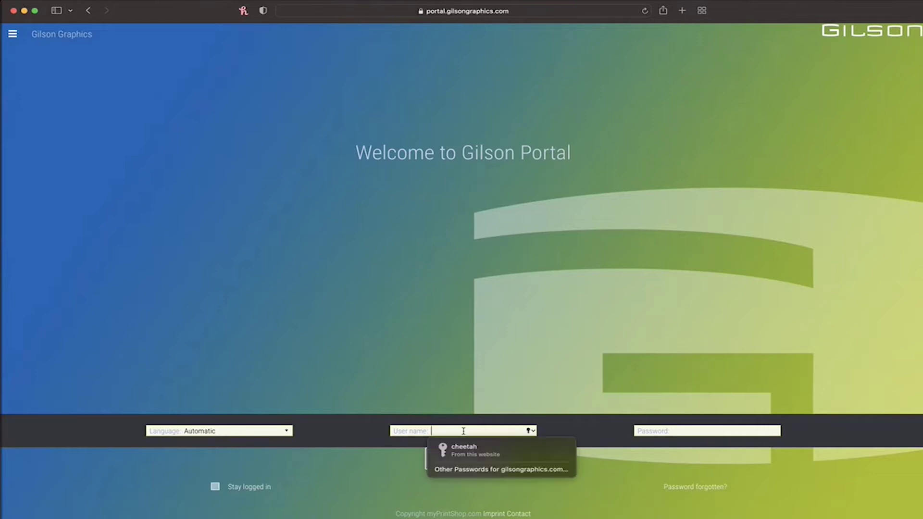
pyautogui.click(463, 449)
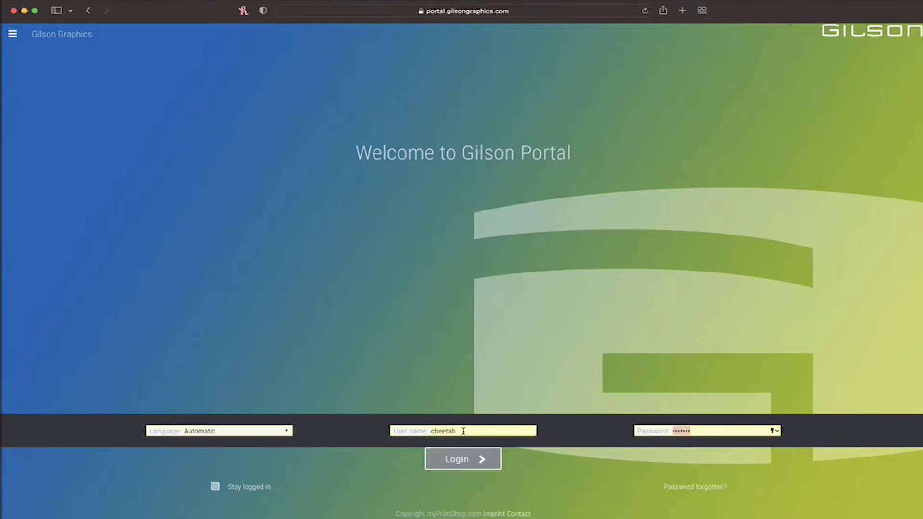
pyautogui.click(470, 460)
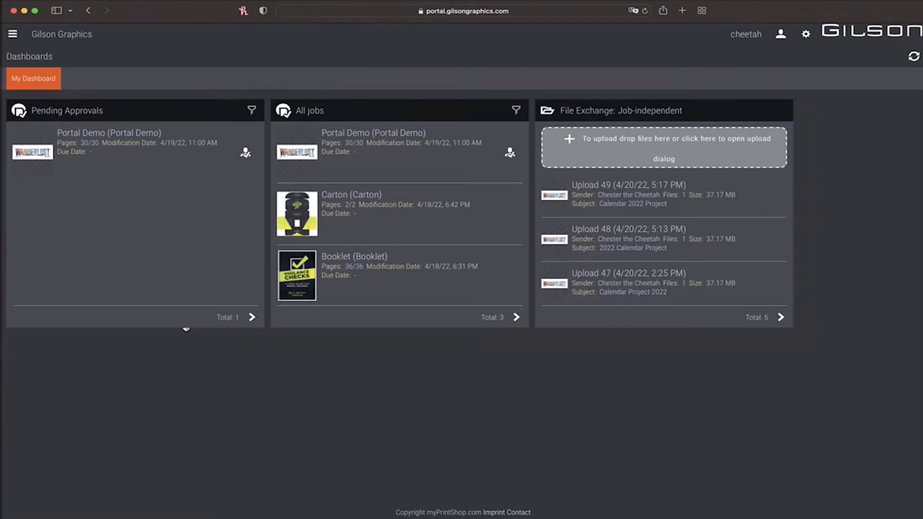
pyautogui.click(13, 34)
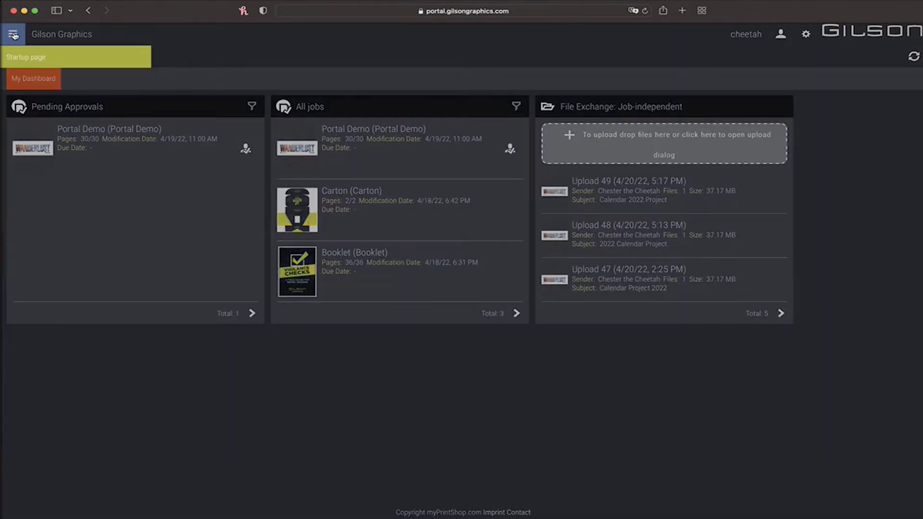
pyautogui.click(24, 56)
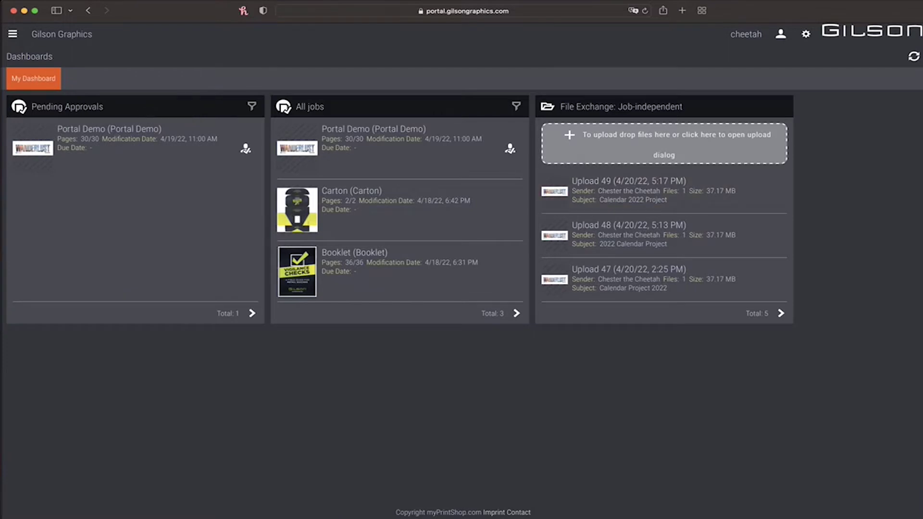
# - Upload 2022_Gilson Calendar_Wanderlust_FNL.pdf with subject 'Calendar 2022' and comment '30 pages total'
pyautogui.moveTo(837, 173); pyautogui.dragTo(700, 154)
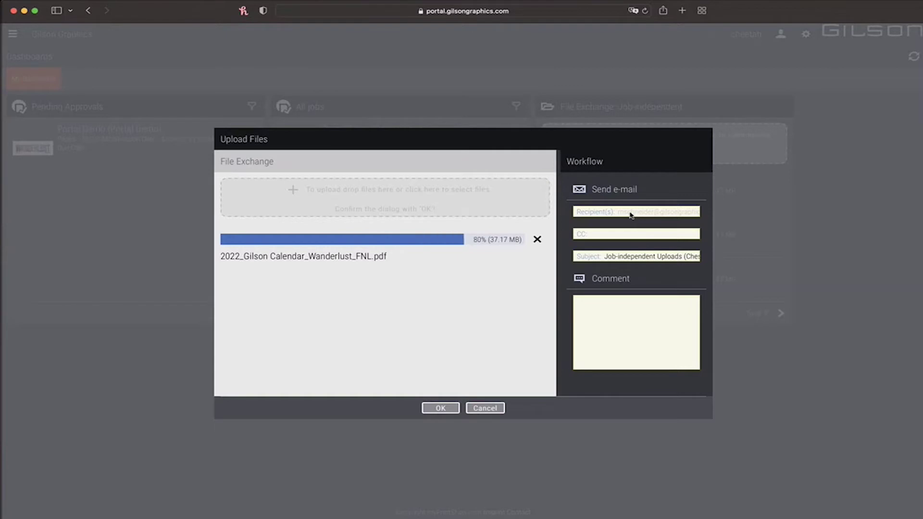
pyautogui.click(613, 232)
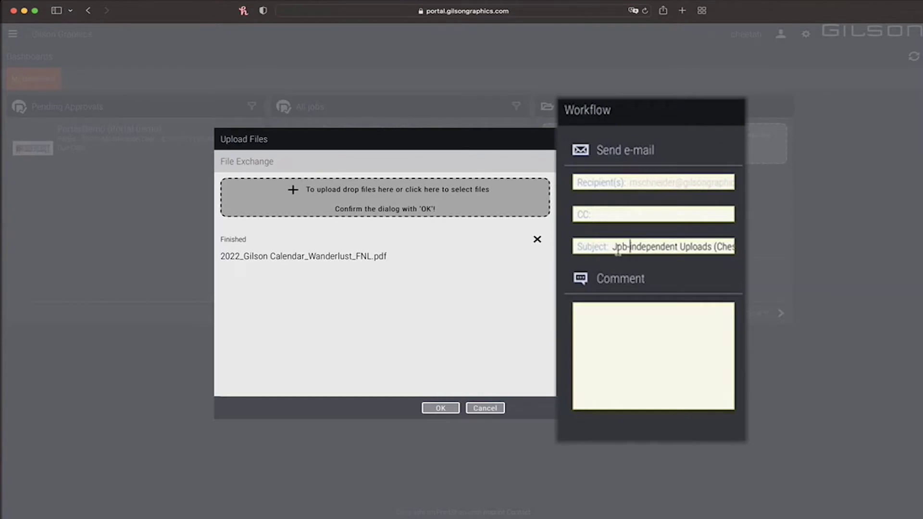
pyautogui.moveTo(612, 247); pyautogui.dragTo(809, 264)
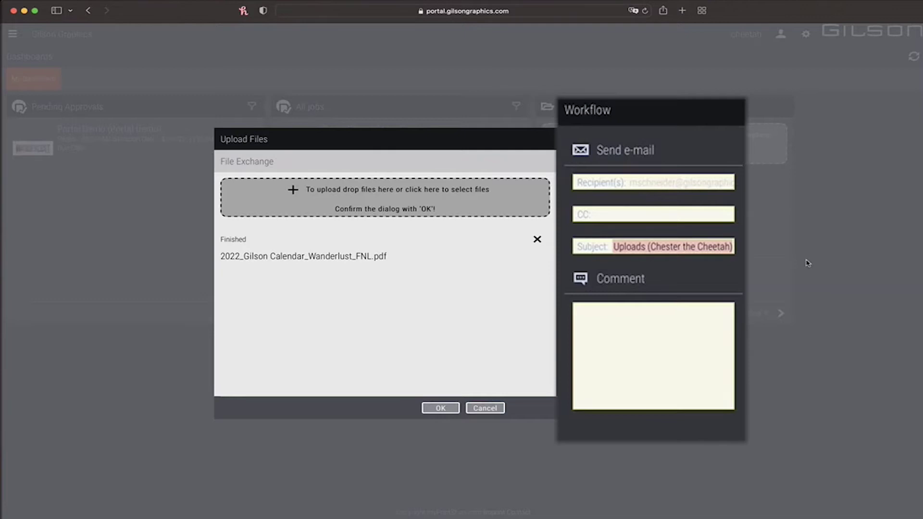
pyautogui.write('Calendar')
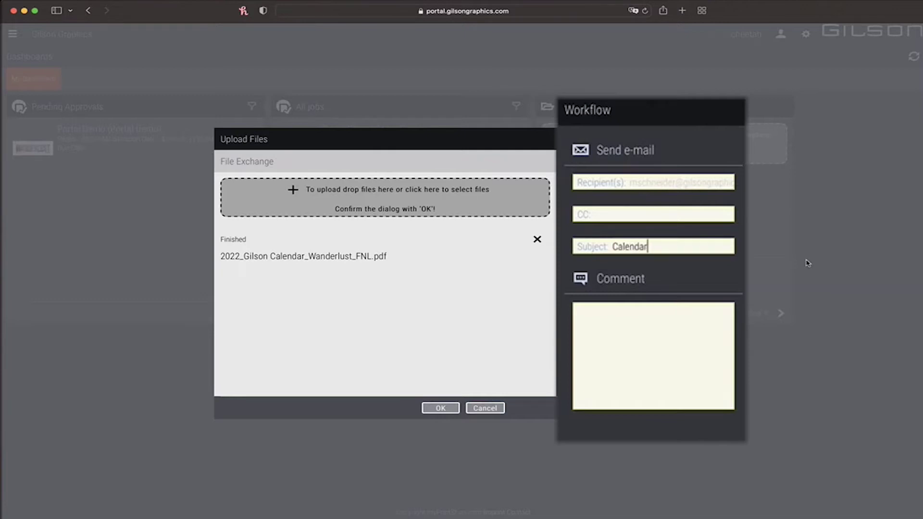
pyautogui.write(' 2022')
pyautogui.press('Tab')
pyautogui.write('30 pages total')
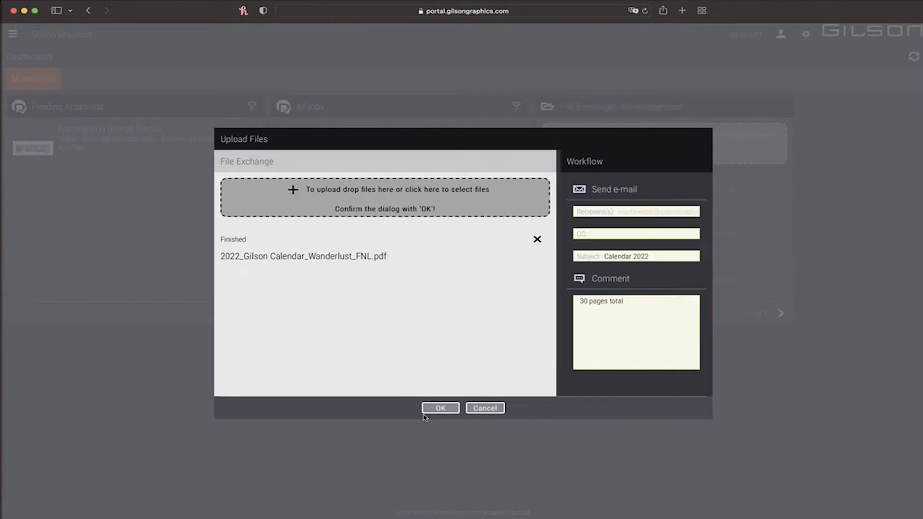
pyautogui.click(437, 409)
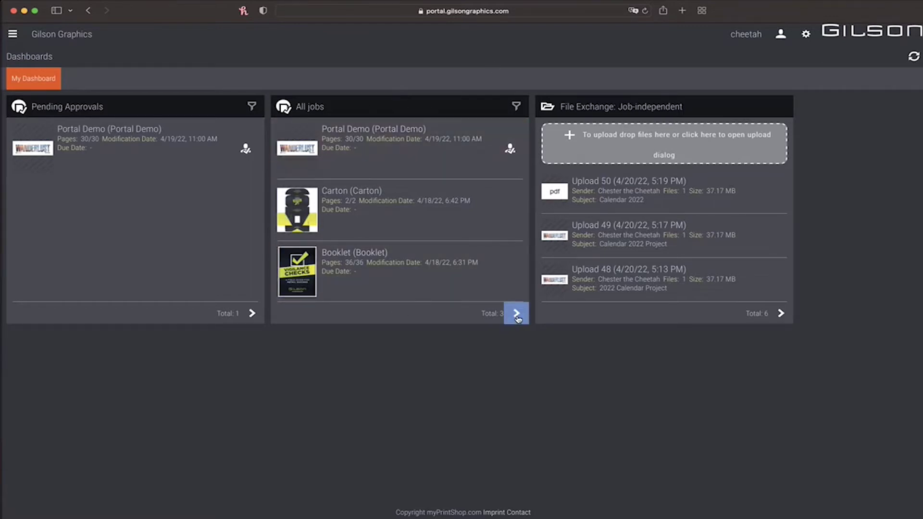
# - Open the full job list from the All jobs panel footer
pyautogui.click(517, 315)
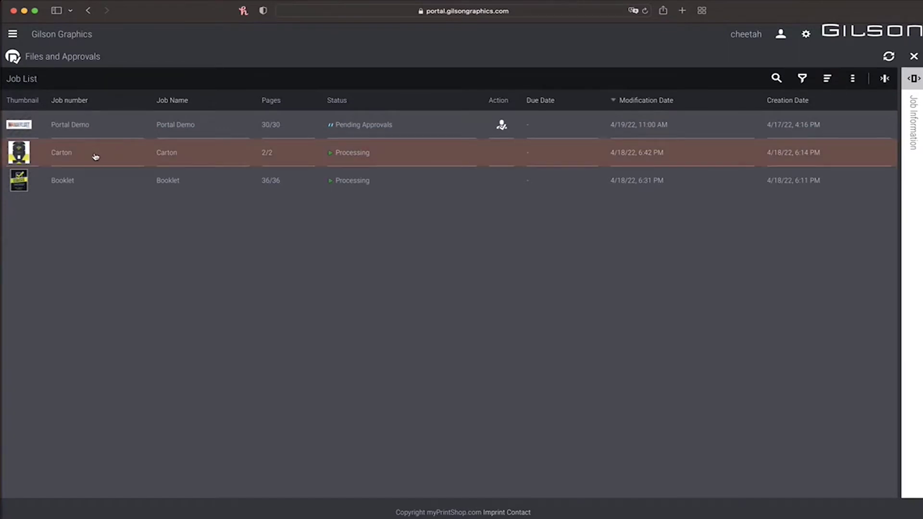
# - Open the Carton job and show its Upload (1) file list
pyautogui.click(96, 155)
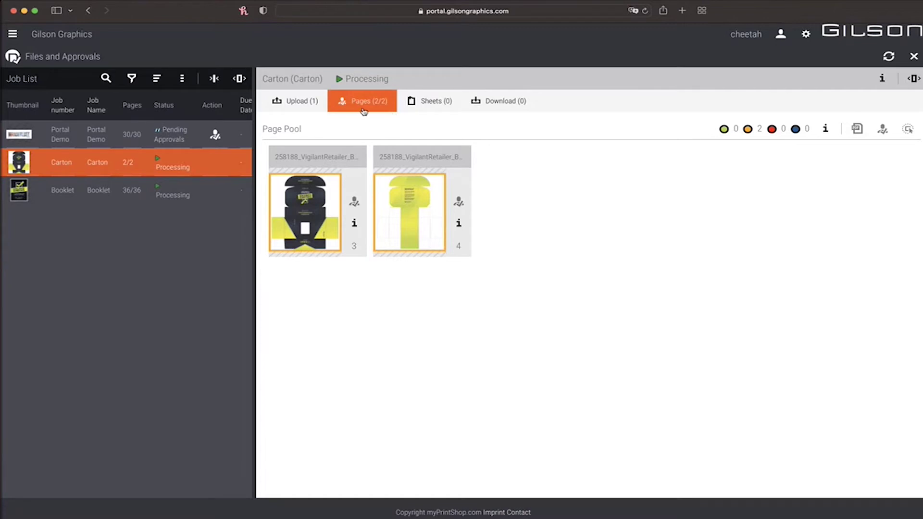
pyautogui.click(300, 104)
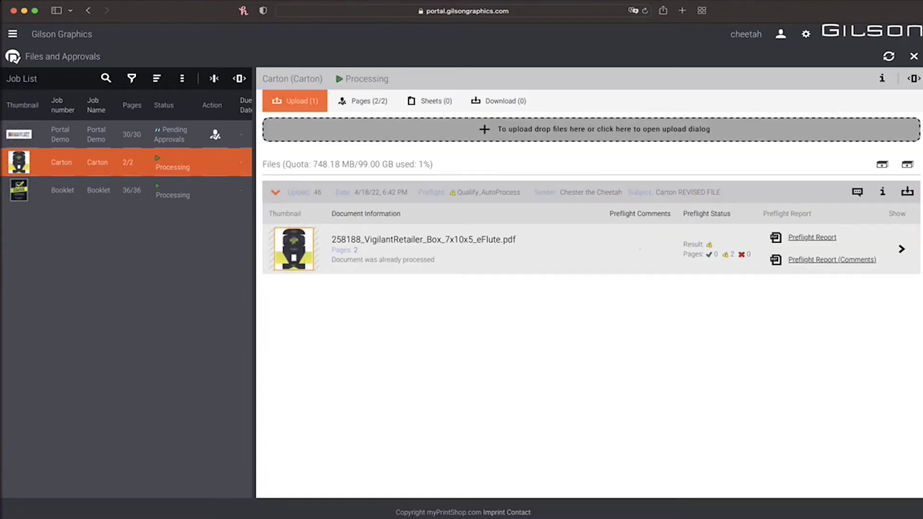
# - Upload the calendar PDF to the Carton job with subject 'Revised Files' and dismiss the preflight notice
pyautogui.moveTo(921, 242); pyautogui.dragTo(724, 130)
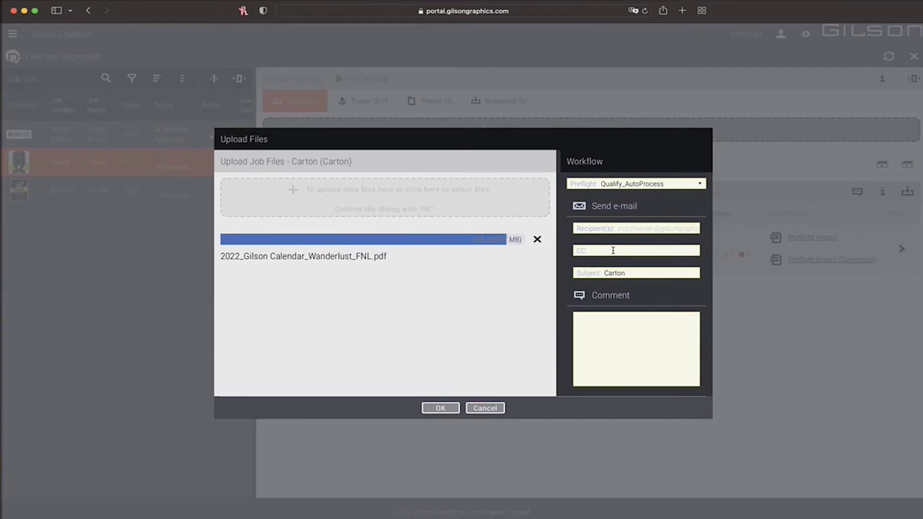
pyautogui.moveTo(631, 273); pyautogui.dragTo(565, 272)
pyautogui.write('Rev')
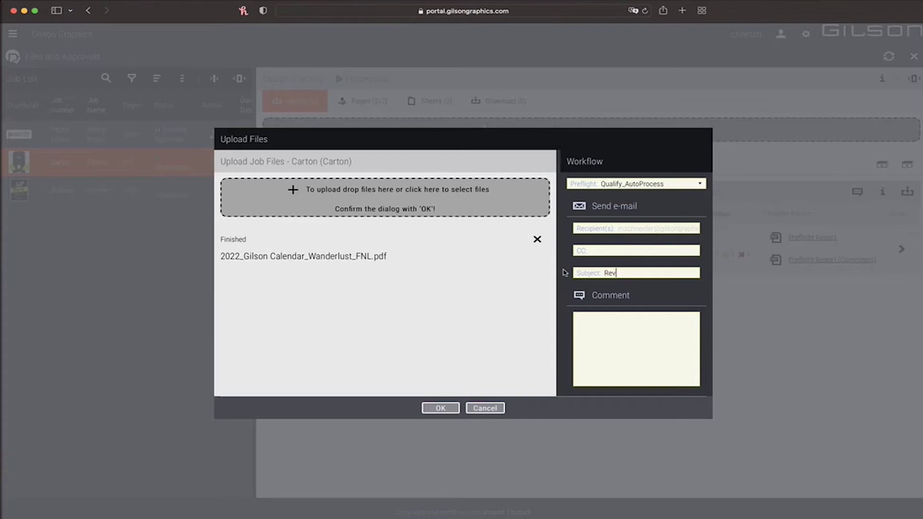
pyautogui.write('ised Files')
pyautogui.click(441, 408)
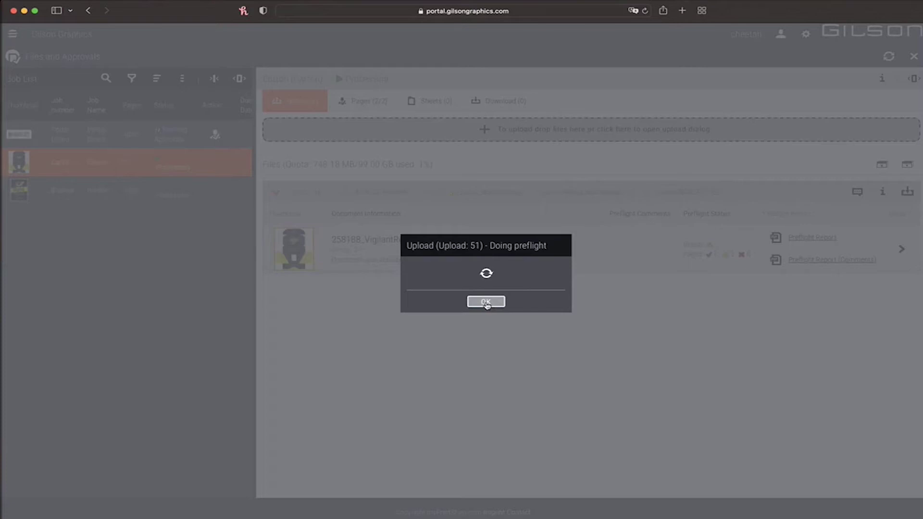
pyautogui.click(487, 303)
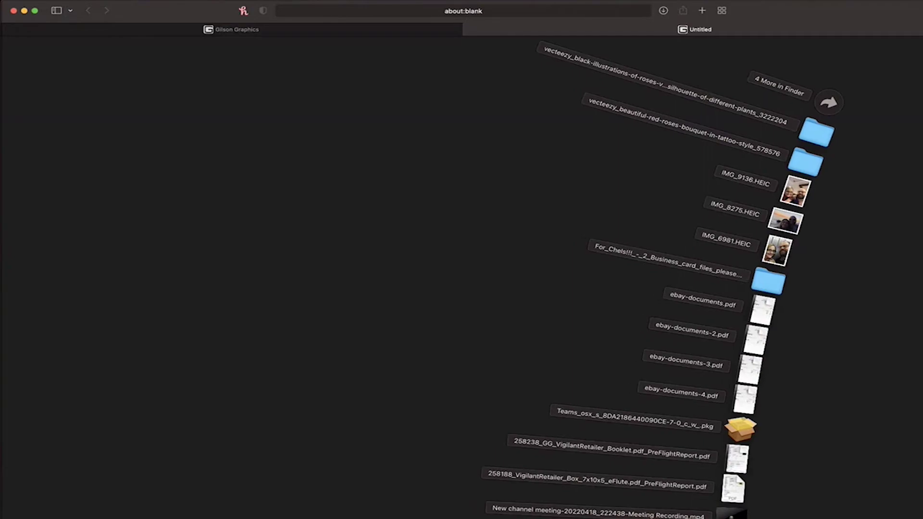
pyautogui.click(638, 453)
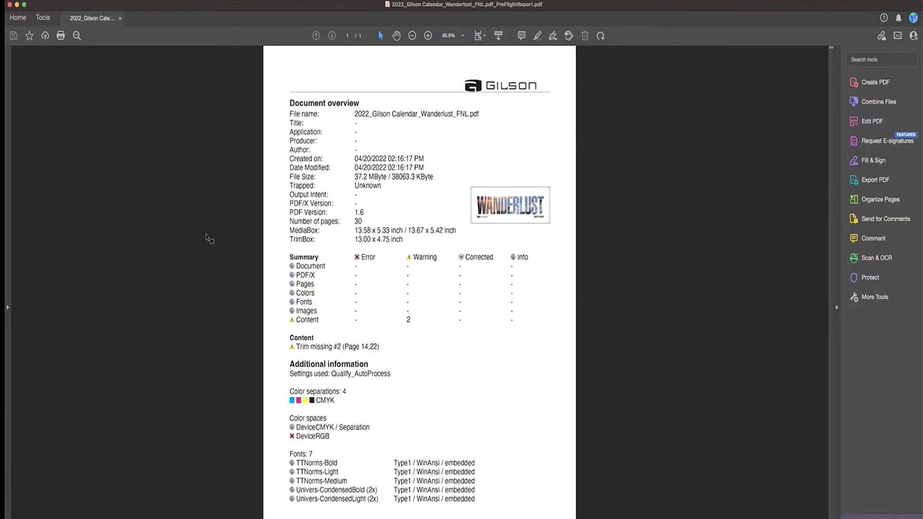
pyautogui.click(12, 4)
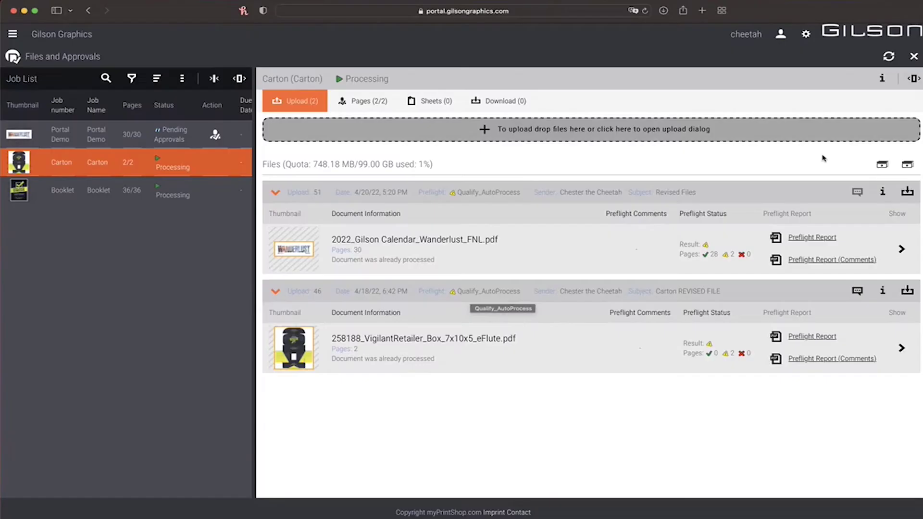
# - Close Files and Approvals and open Portal Demo from Pending Approvals
pyautogui.click(914, 57)
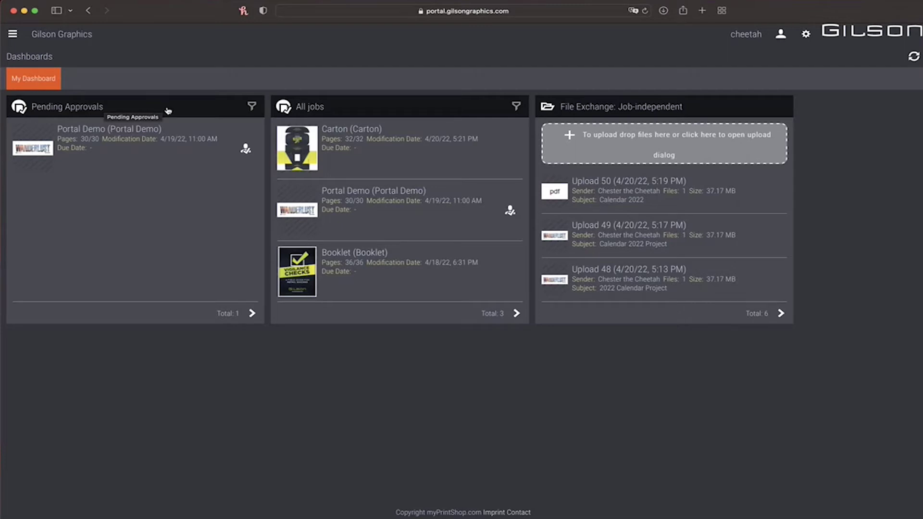
pyautogui.click(145, 136)
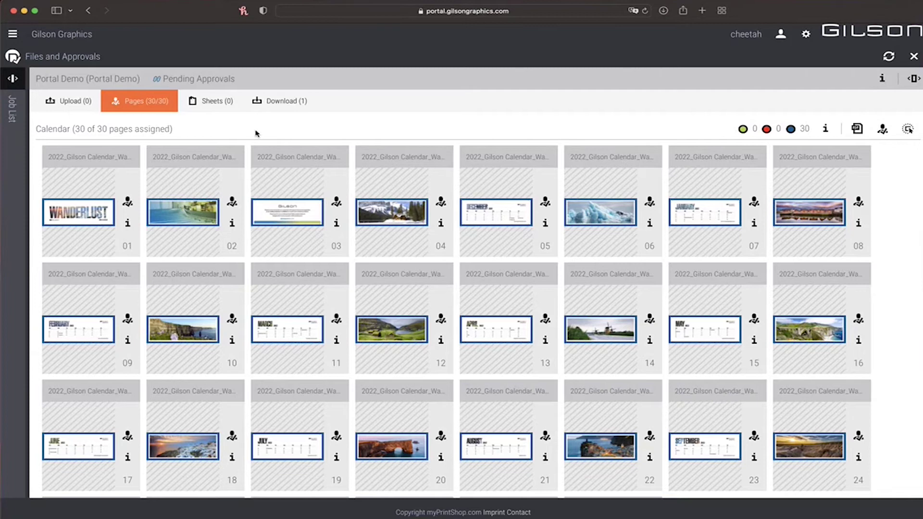
pyautogui.click(288, 104)
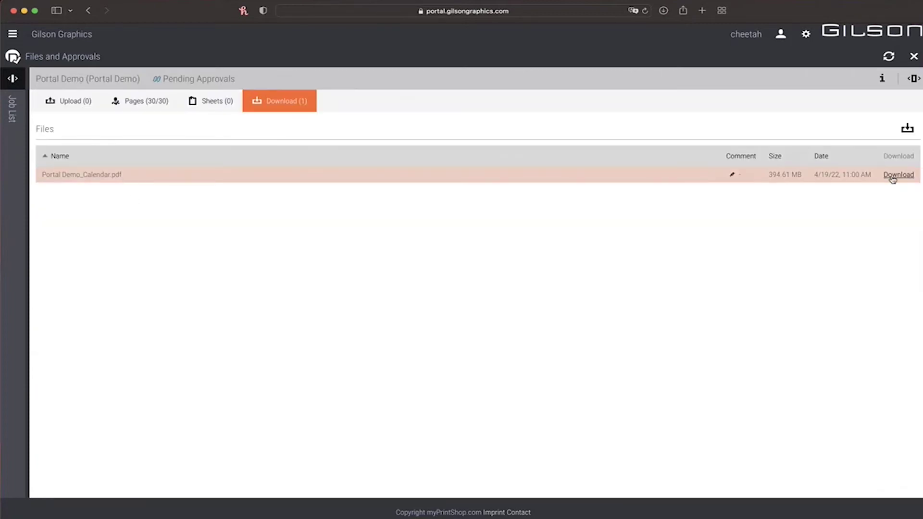
pyautogui.click(157, 104)
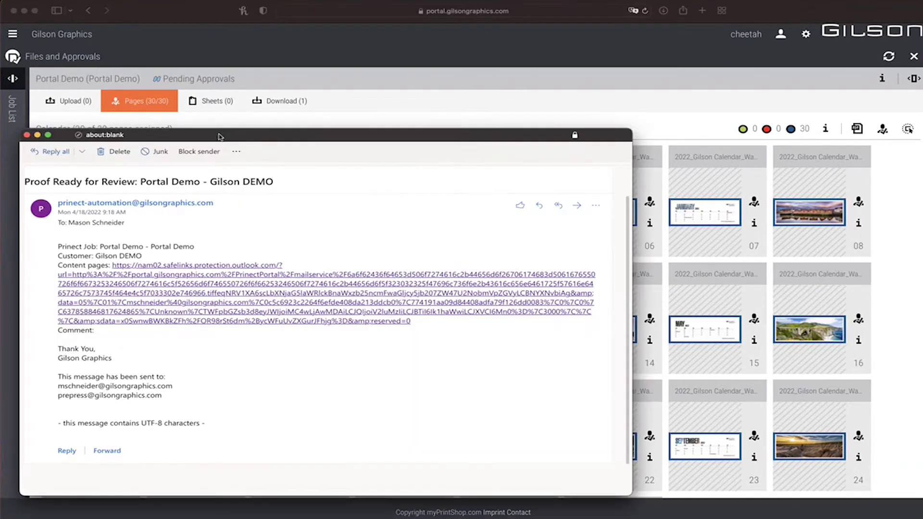
# - Bring the Portal Demo proof-ready Outlook e-mail into view
pyautogui.moveTo(202, 140); pyautogui.dragTo(294, 99)
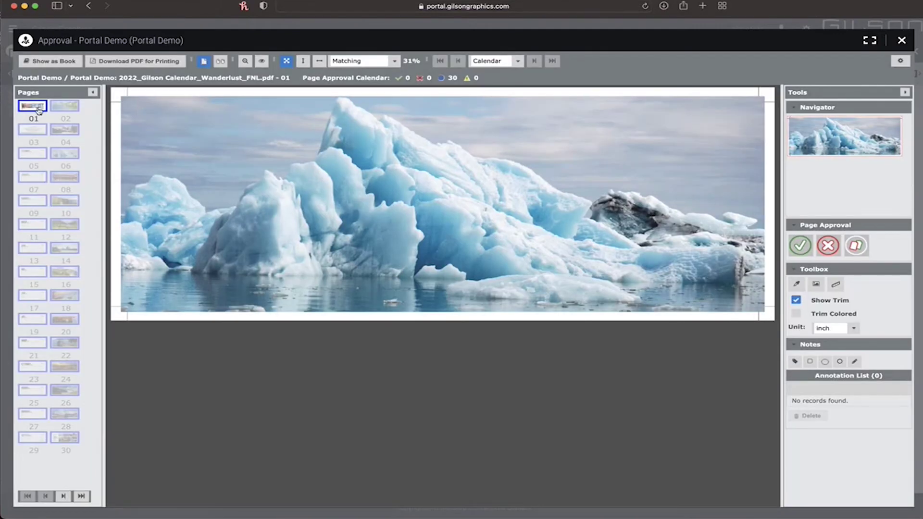
# - Open calendar page 01 in the approval viewer and check the available page groups
pyautogui.click(40, 110)
pyautogui.click(518, 63)
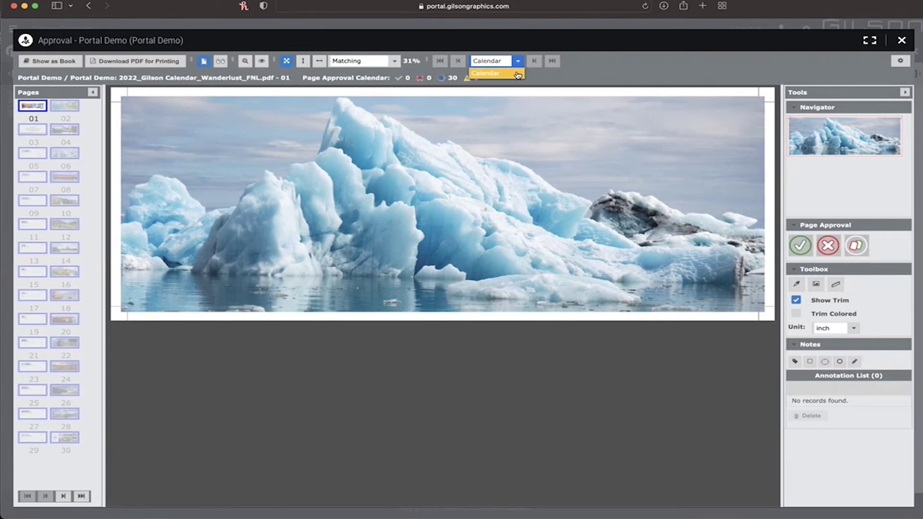
pyautogui.click(560, 78)
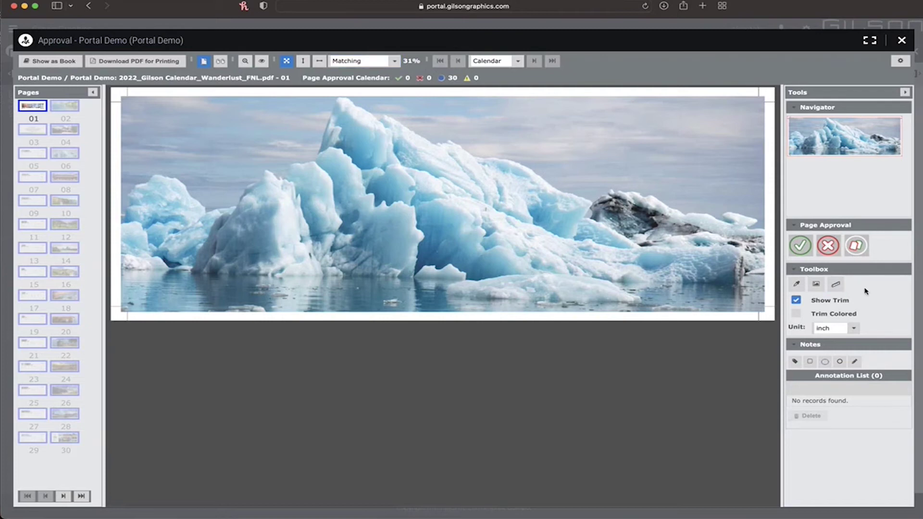
# - Keep Show Trim on with Trim Colored turned off
pyautogui.click(796, 301)
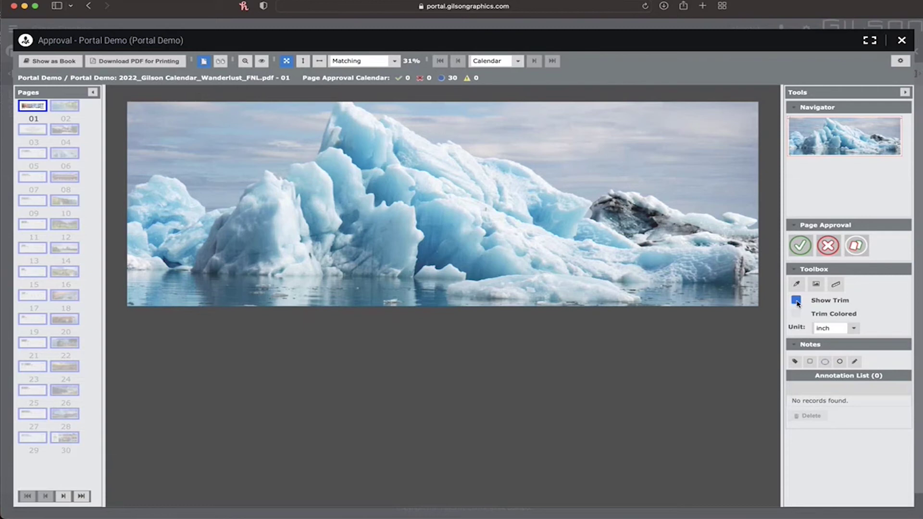
pyautogui.click(796, 301)
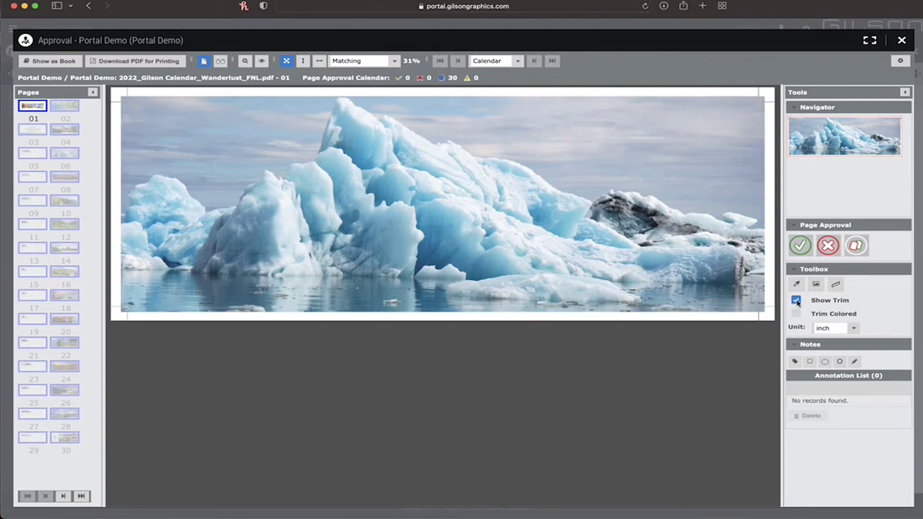
pyautogui.click(796, 314)
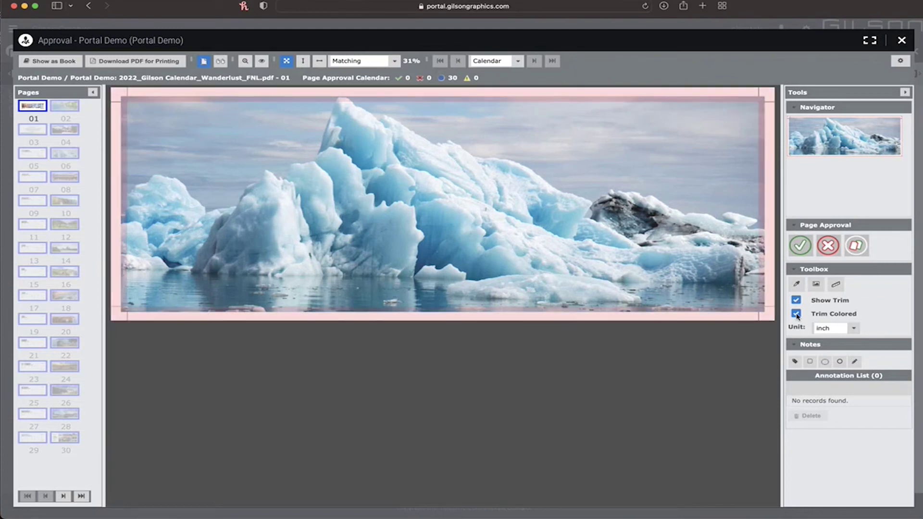
pyautogui.click(796, 314)
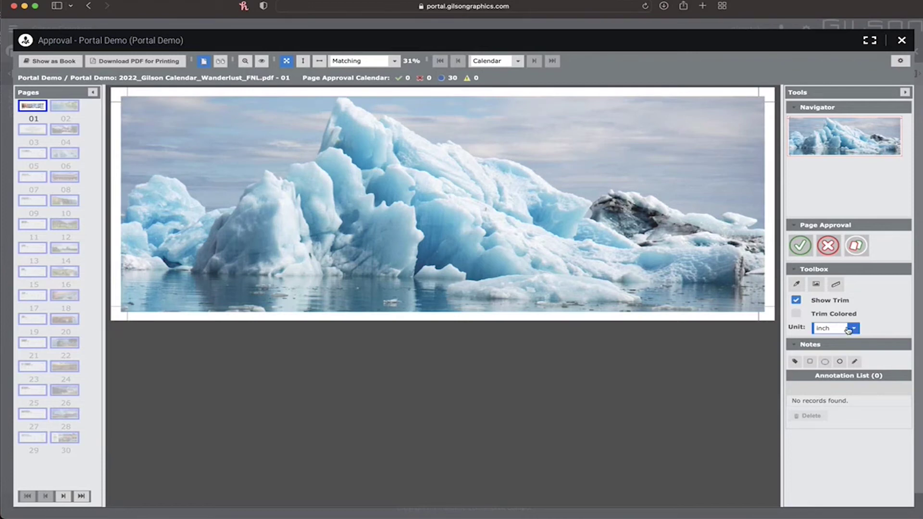
# - Sample CMYK values at two iceberg points, then show Image Details and Separations
pyautogui.click(796, 284)
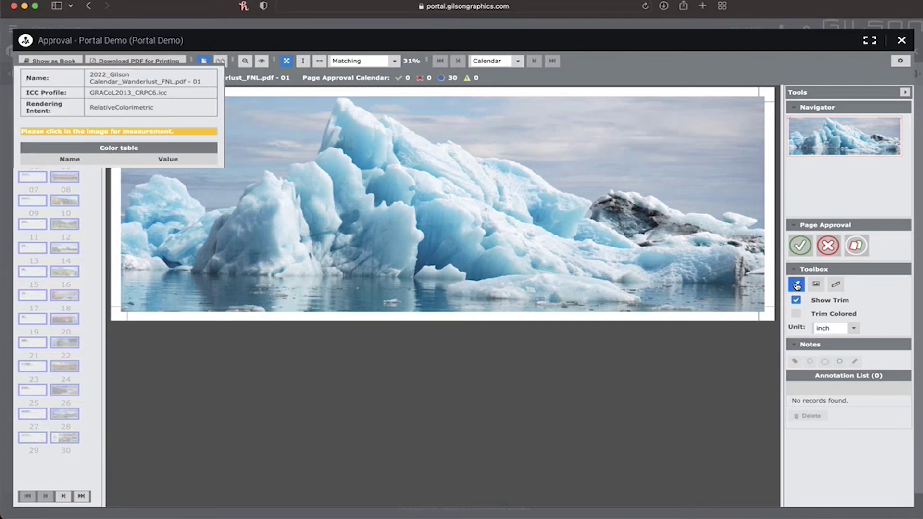
pyautogui.click(612, 161)
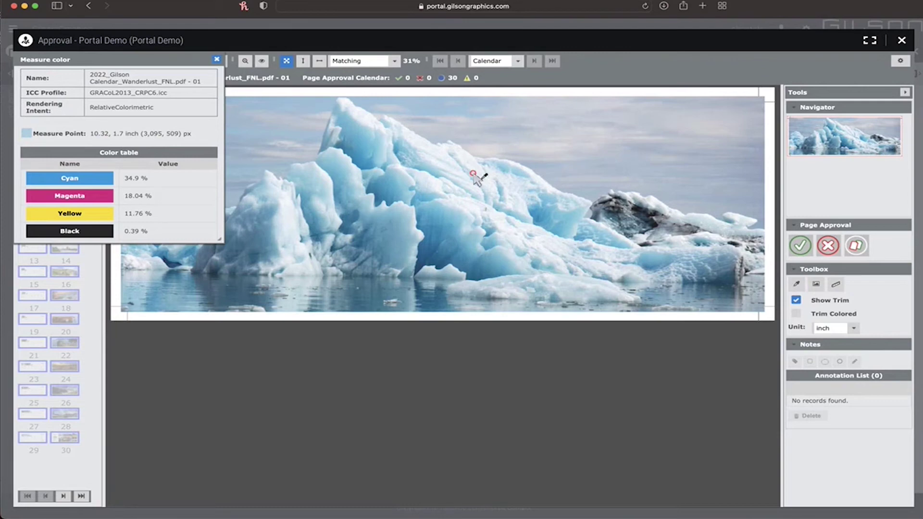
pyautogui.click(455, 212)
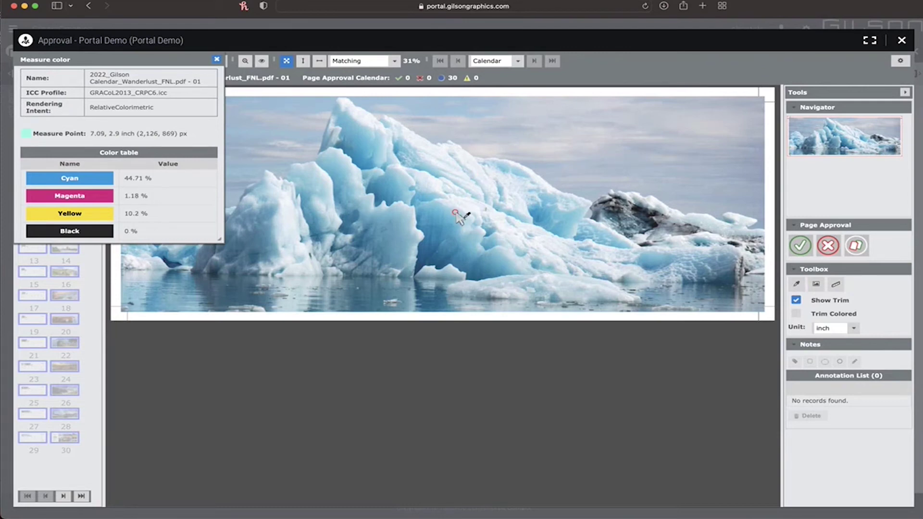
pyautogui.click(815, 286)
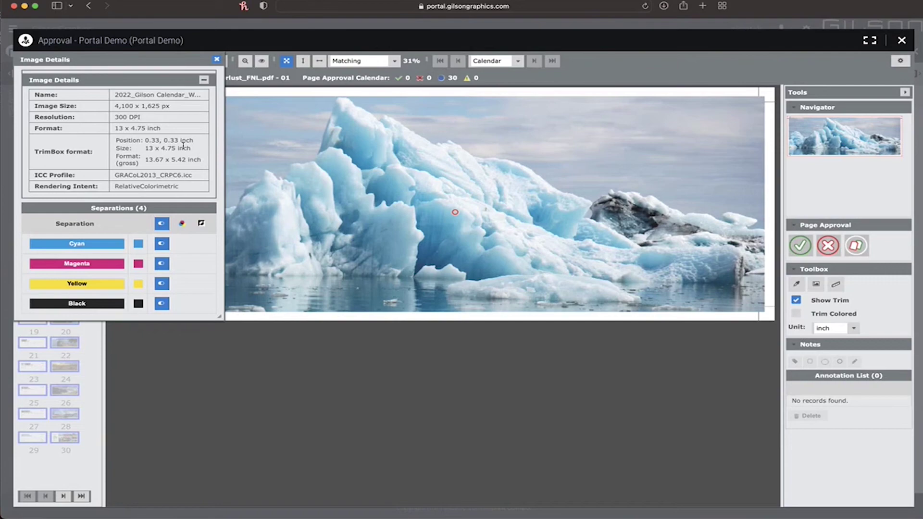
# - Preview without Cyan and Magenta plates, restore both, then select the measure distance tool
pyautogui.click(162, 244)
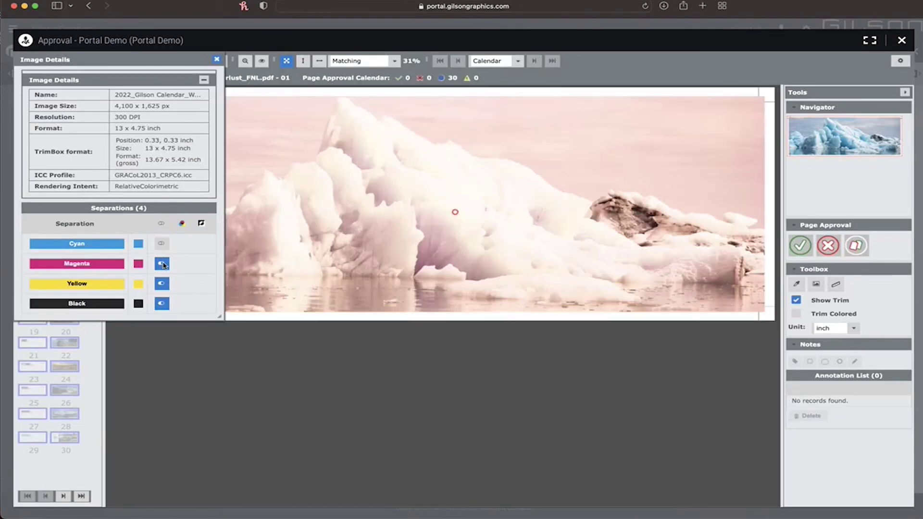
pyautogui.click(163, 264)
pyautogui.click(162, 244)
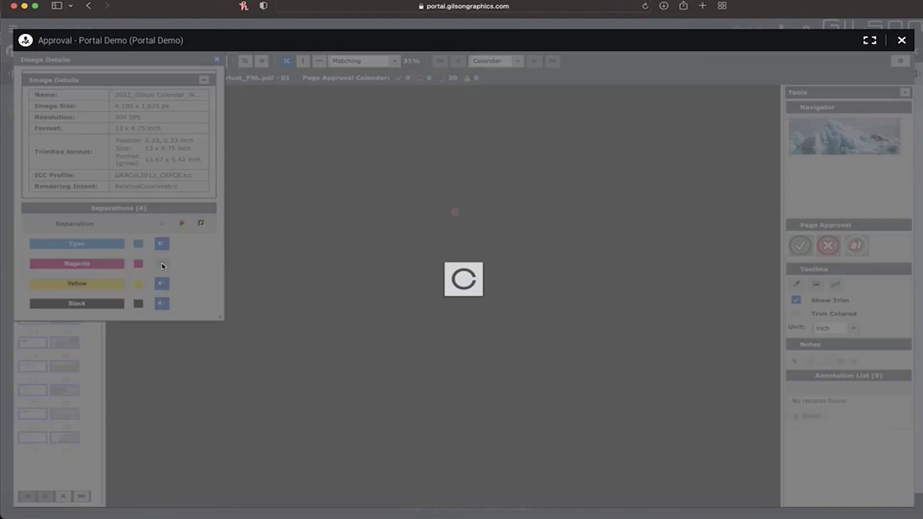
pyautogui.click(161, 264)
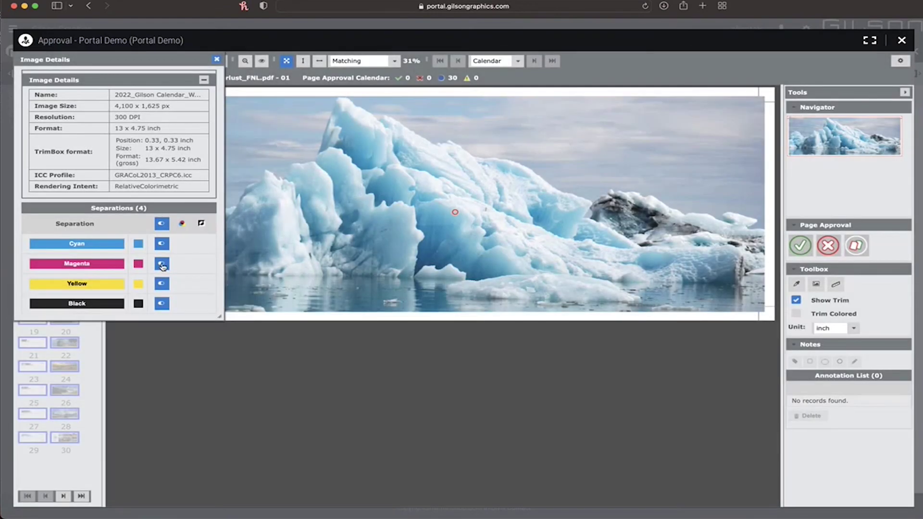
pyautogui.click(835, 283)
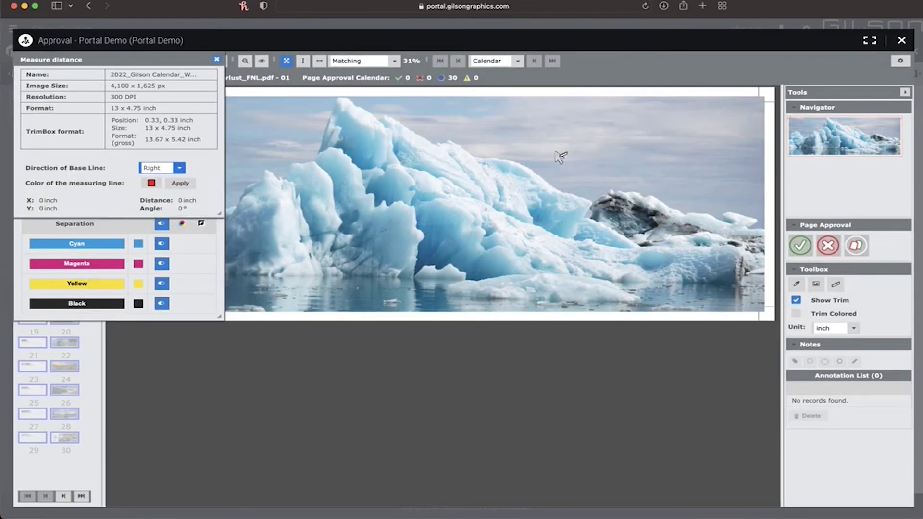
# - Measure a 2.51-inch span across the sky, then close the measurement, image details and info panels
pyautogui.moveTo(550, 146); pyautogui.dragTo(671, 149)
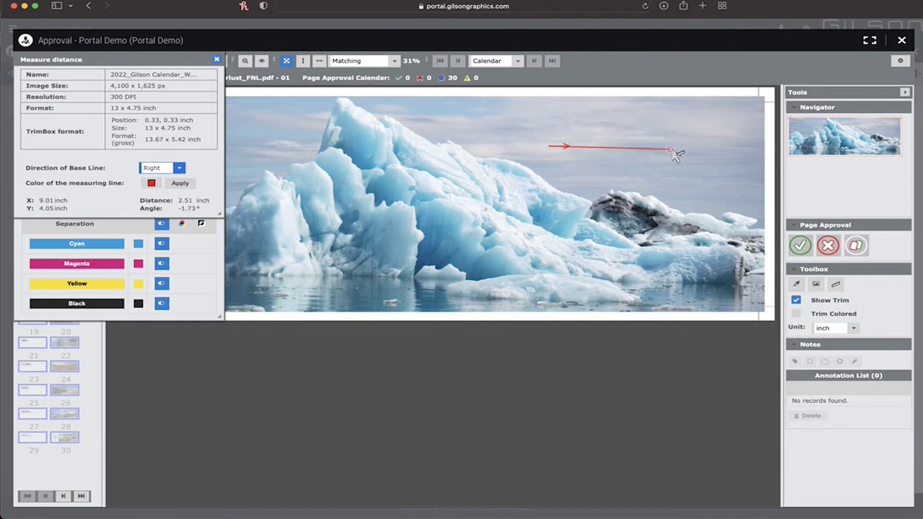
pyautogui.click(217, 59)
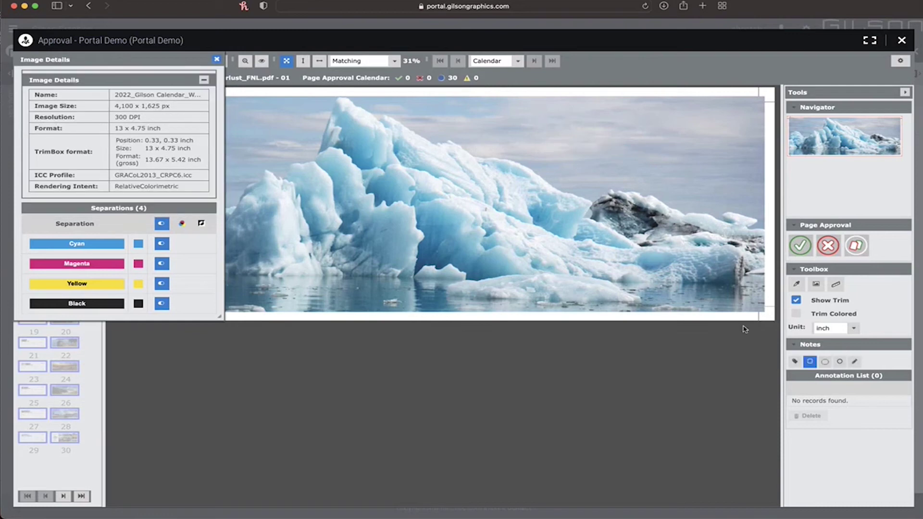
pyautogui.click(217, 59)
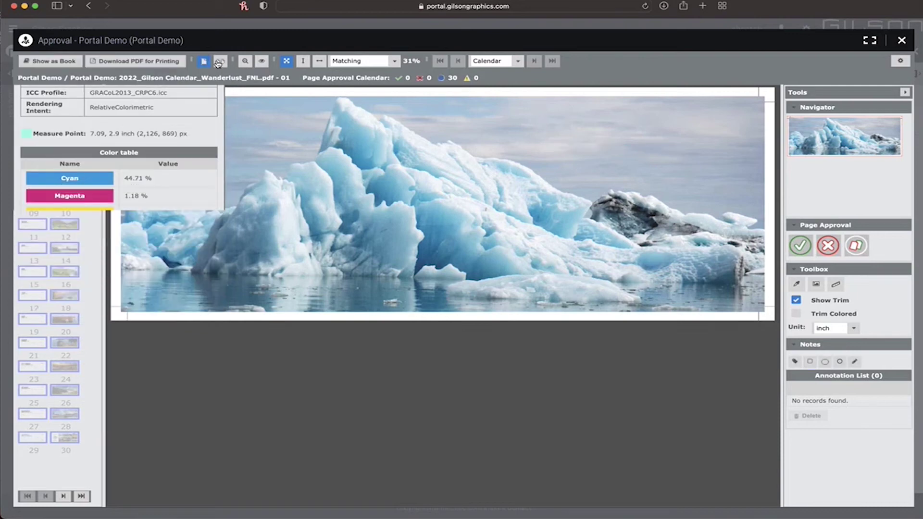
pyautogui.click(795, 362)
pyautogui.click(854, 362)
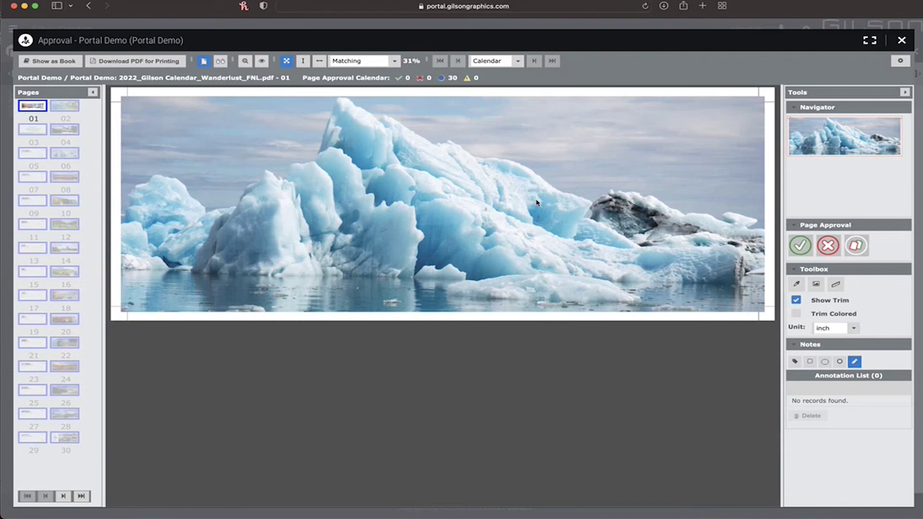
# - Circle the iceberg freehand and attach the note 'Washed out image'
pyautogui.moveTo(536, 155)
pyautogui.mouseDown()
pyautogui.moveTo(428, 219)
pyautogui.moveTo(572, 168)
pyautogui.moveTo(531, 153)
pyautogui.mouseUp()
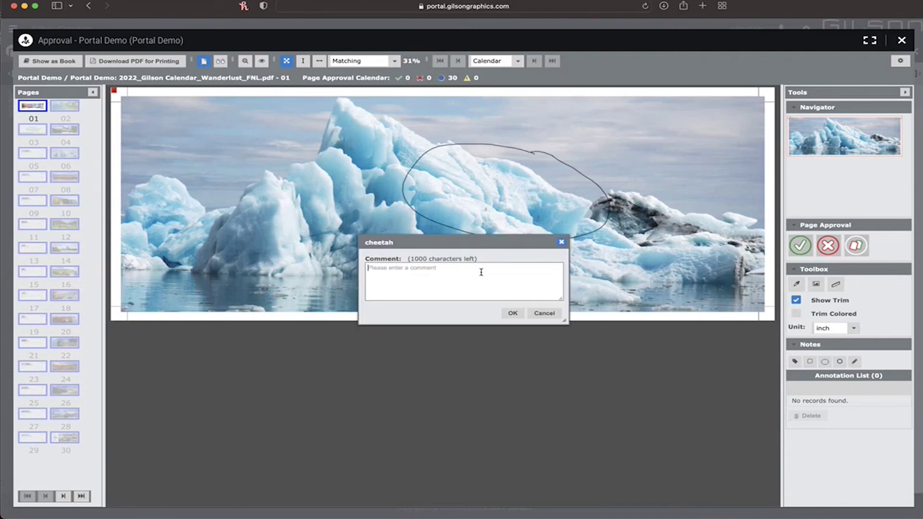
pyautogui.write('Washed out image')
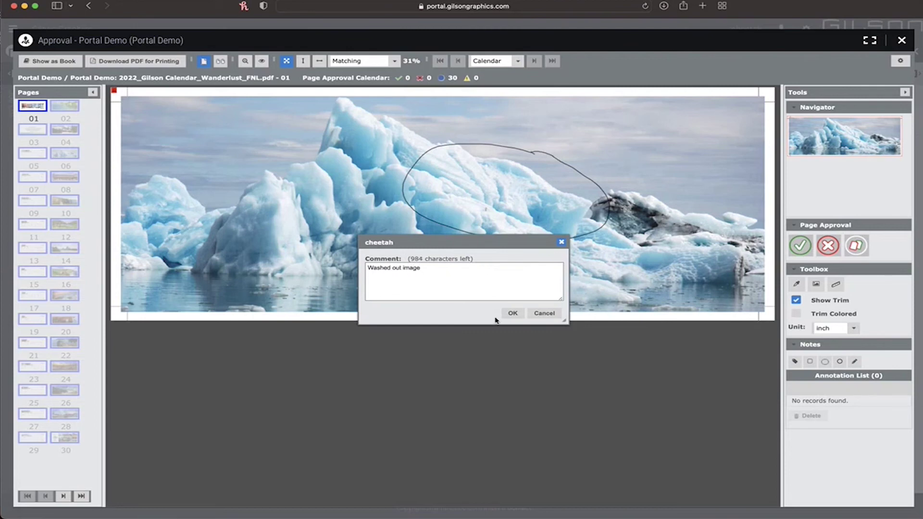
pyautogui.click(504, 315)
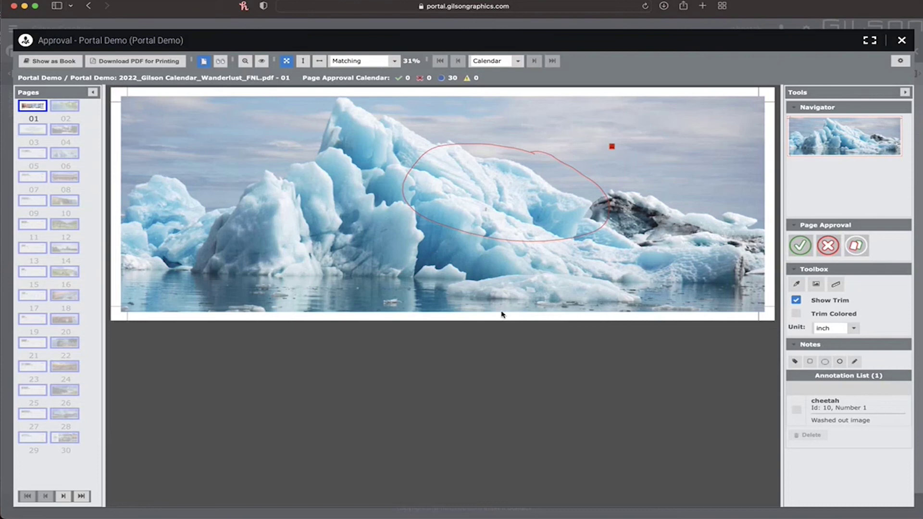
# - Pin a note in the sky above the iceberg reading 'Sky looks too dark'
pyautogui.click(796, 363)
pyautogui.click(692, 134)
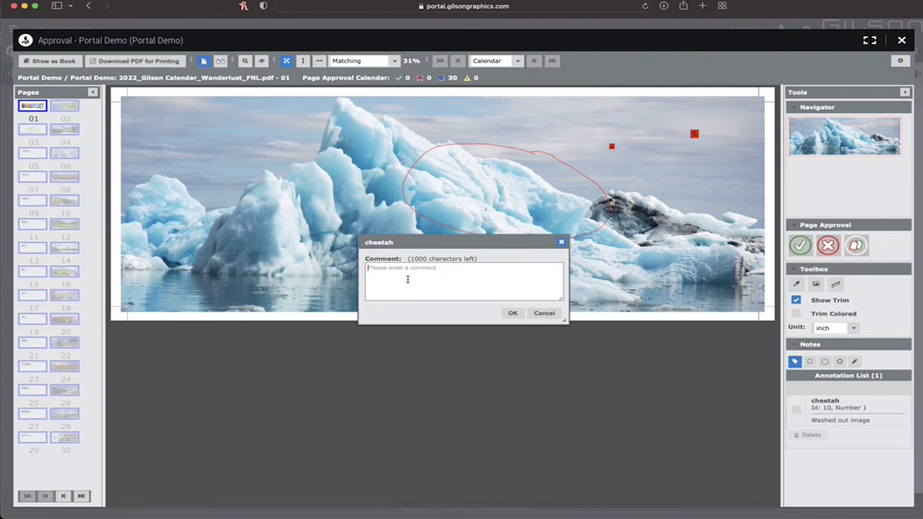
pyautogui.write('Sky looks too dark')
pyautogui.click(512, 312)
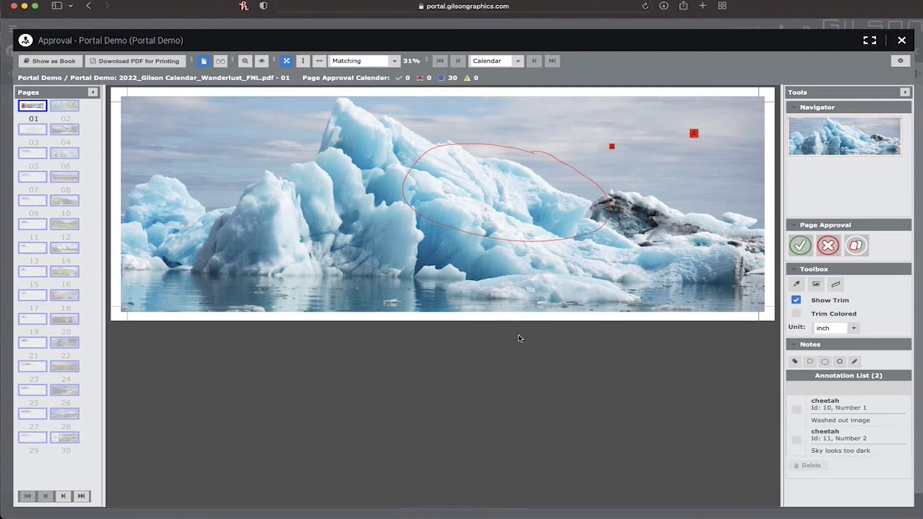
# - Select both entries in the Annotation List and delete them, confirming the deletion
pyautogui.click(798, 411)
pyautogui.click(796, 410)
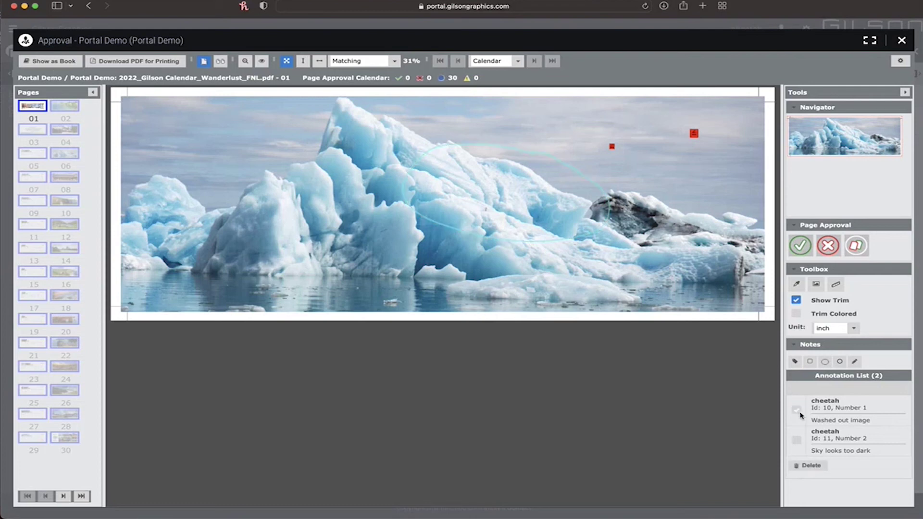
pyautogui.click(796, 440)
pyautogui.click(811, 466)
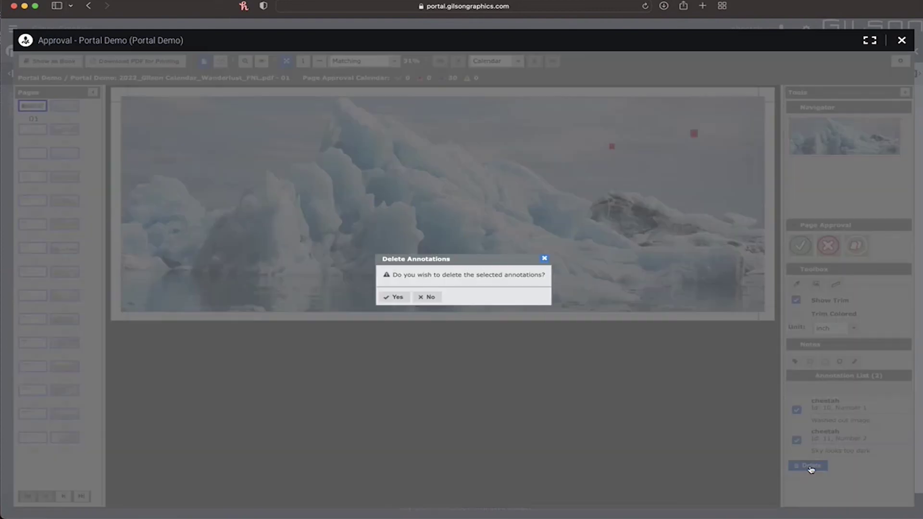
pyautogui.click(397, 297)
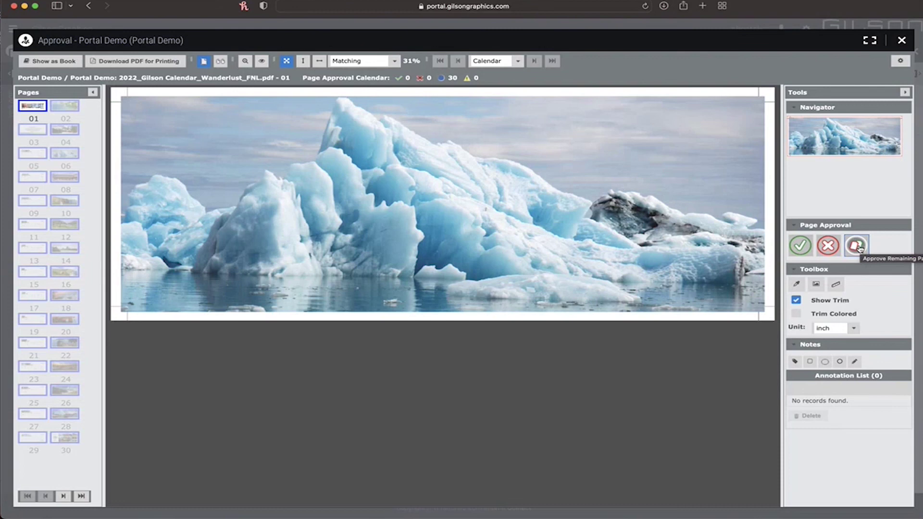
# - Accept all 30 remaining pages with Accept All, then close the approval dialog and viewer
pyautogui.click(859, 247)
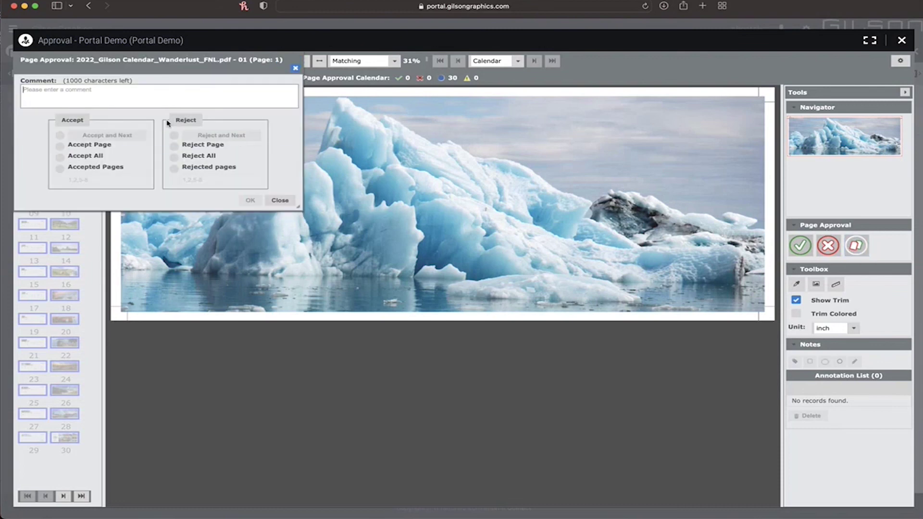
pyautogui.click(60, 157)
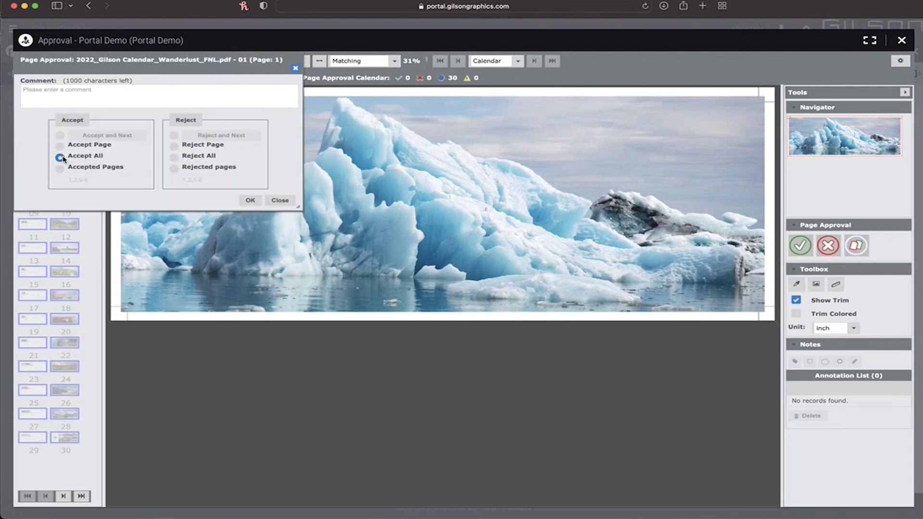
pyautogui.click(42, 93)
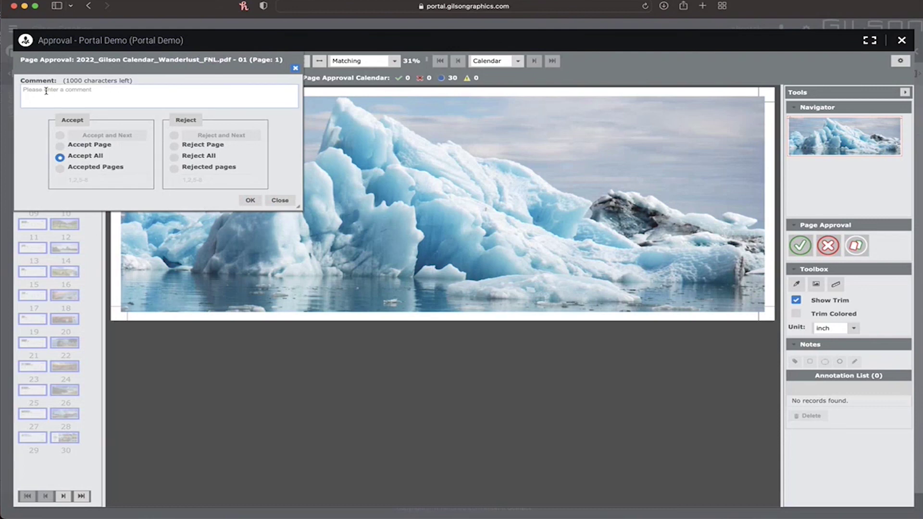
pyautogui.click(252, 201)
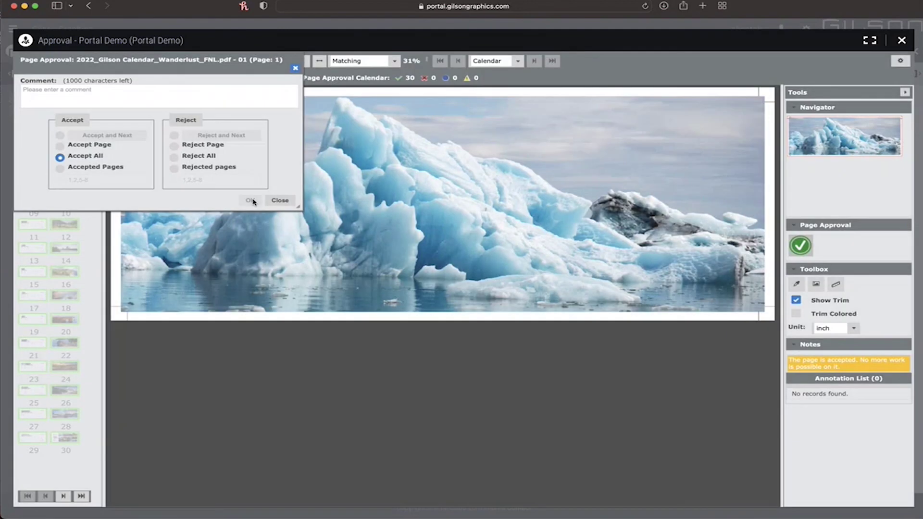
pyautogui.click(280, 200)
pyautogui.click(902, 41)
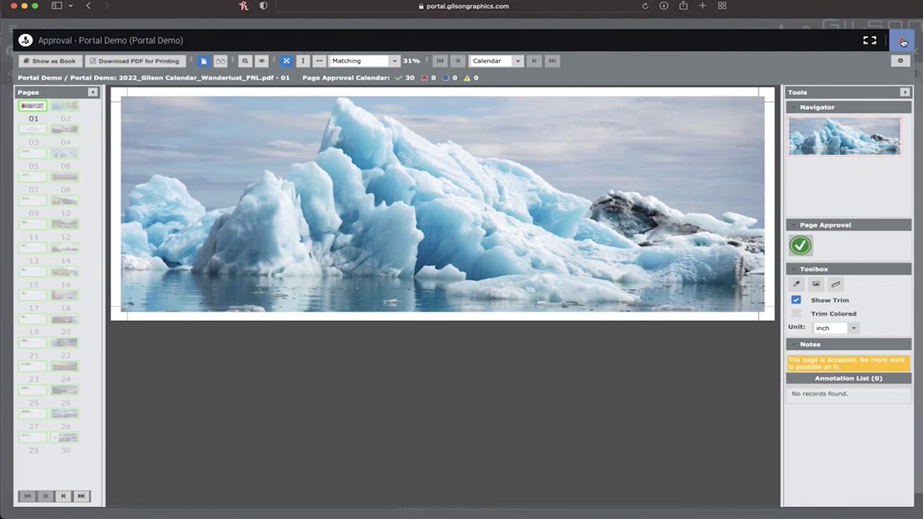
pyautogui.scroll(-5, 527, 268)
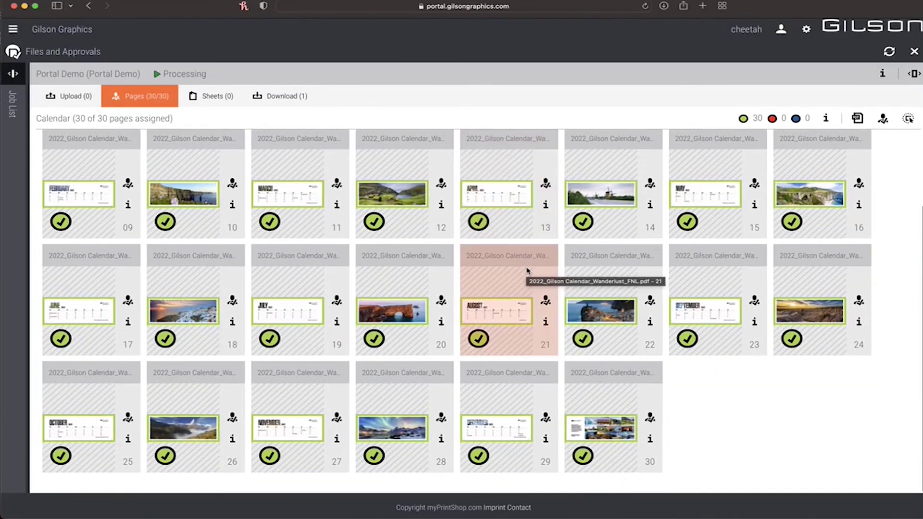
pyautogui.scroll(2, 527, 270)
pyautogui.scroll(2, 527, 269)
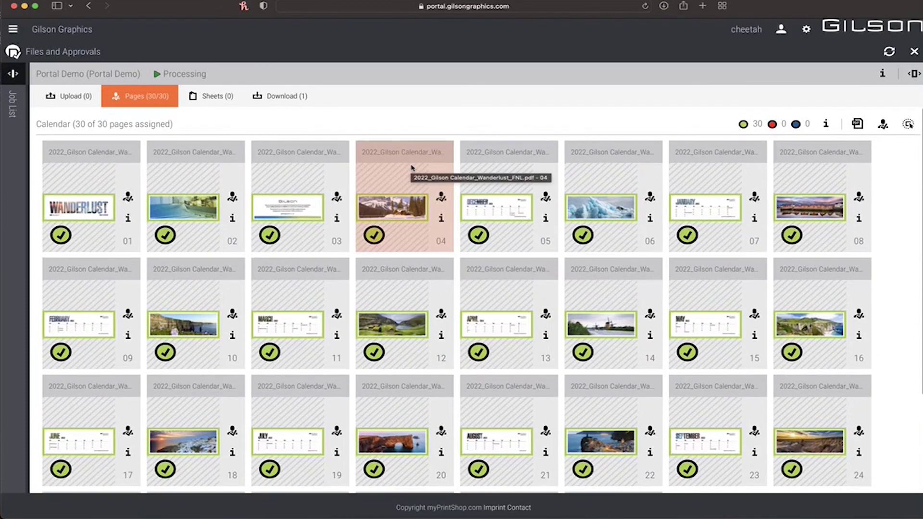